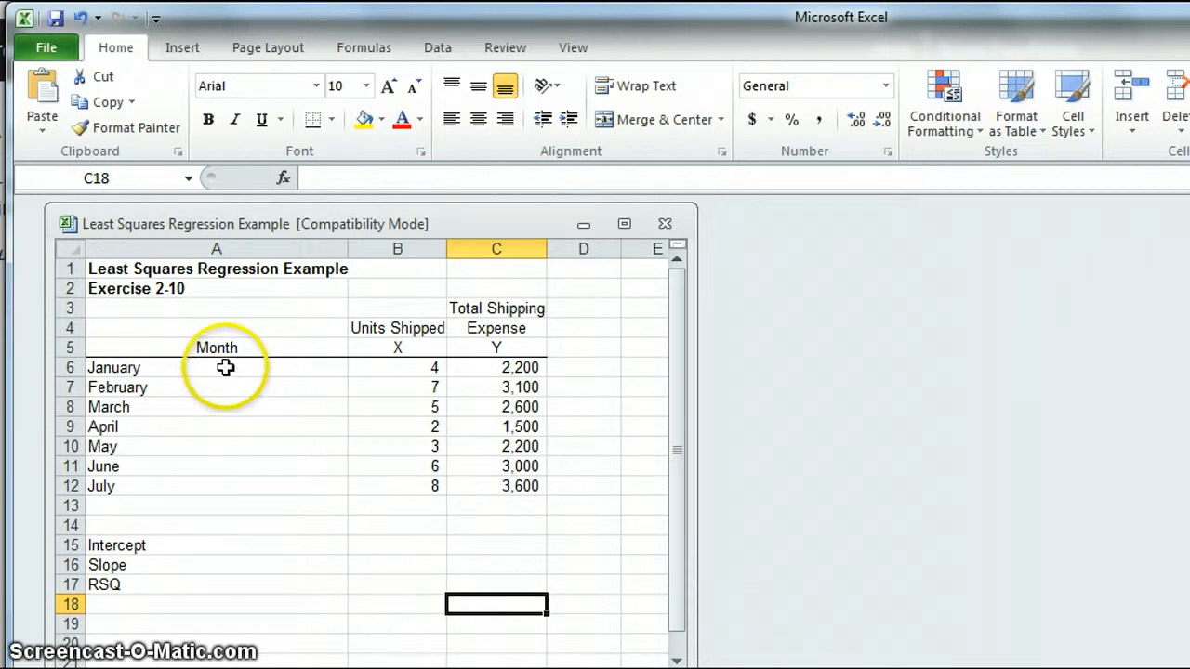
- Examine the monthly data, the X and Y column headings, and the Intercept, Slope and RSQ labels
{"action": "left_click", "coordinate": [225, 367]}
{"action": "left_click", "coordinate": [228, 386]}
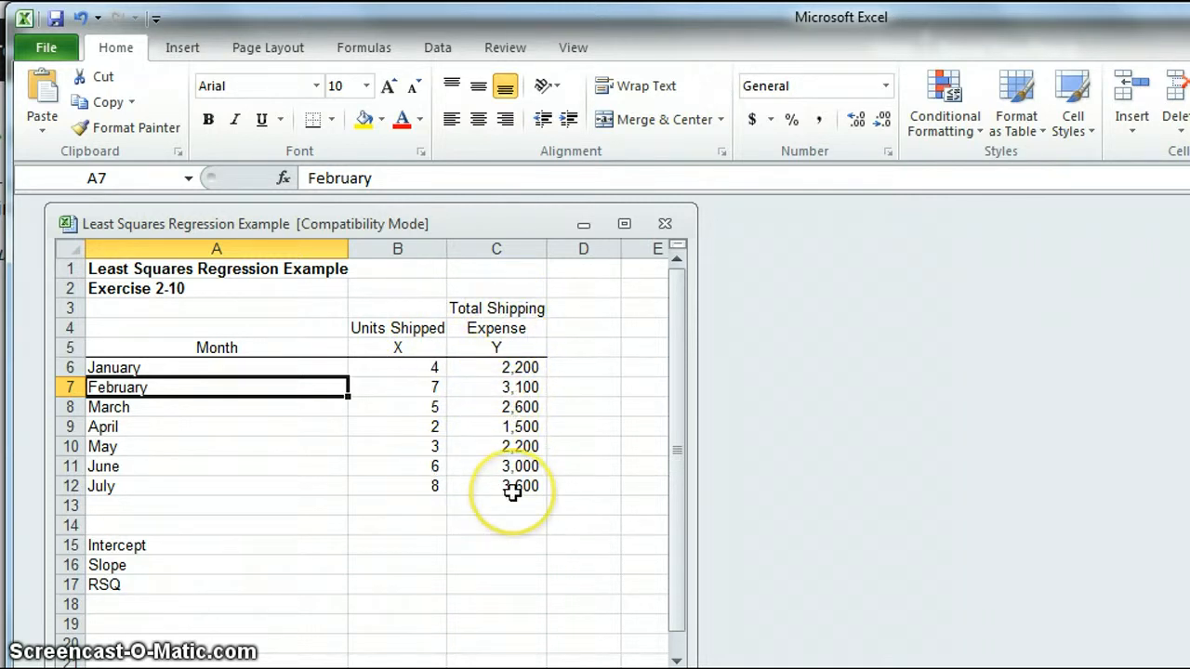
{"action": "left_click", "coordinate": [406, 348]}
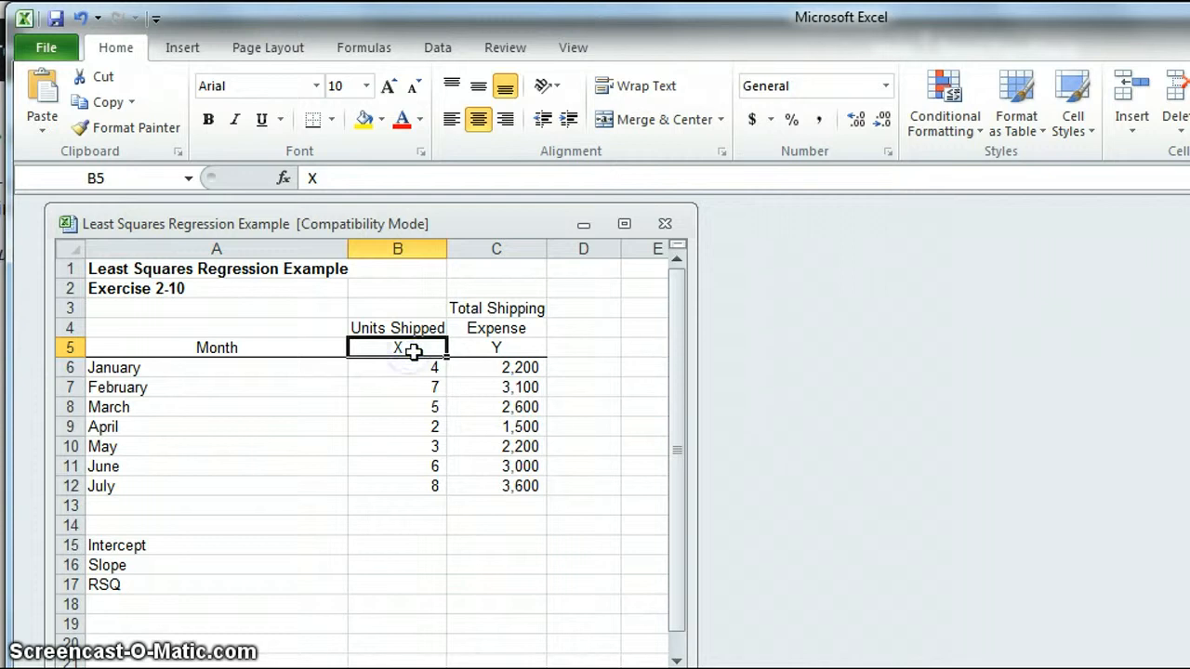
{"action": "left_click", "coordinate": [505, 348]}
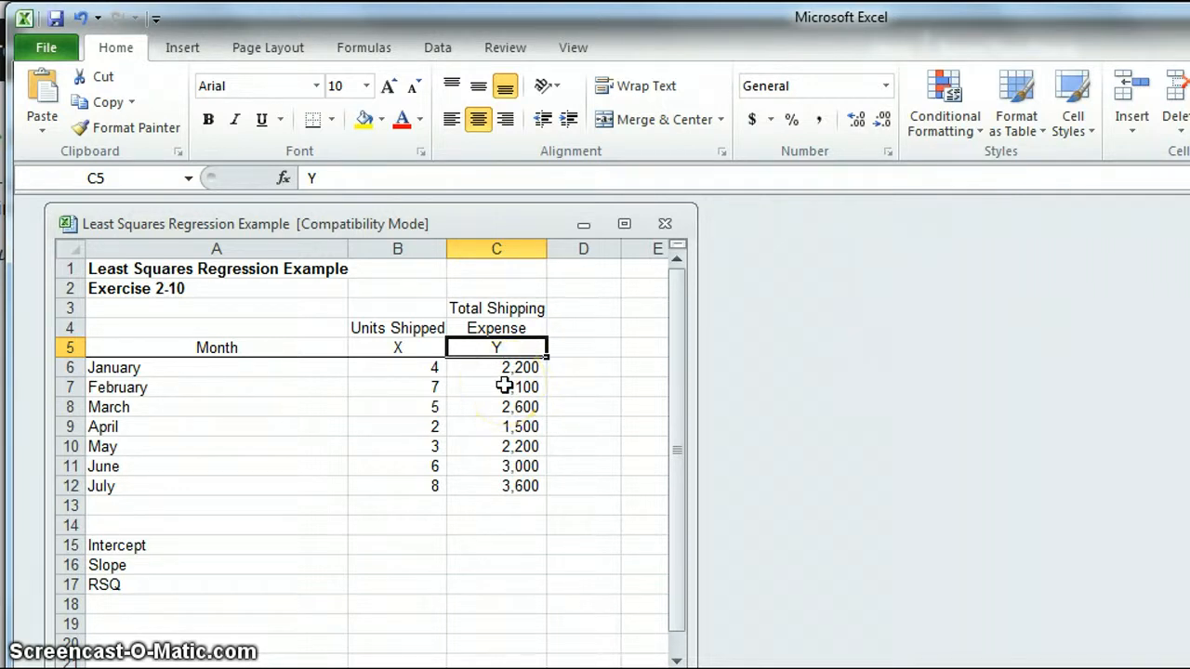
{"action": "left_click", "coordinate": [398, 349]}
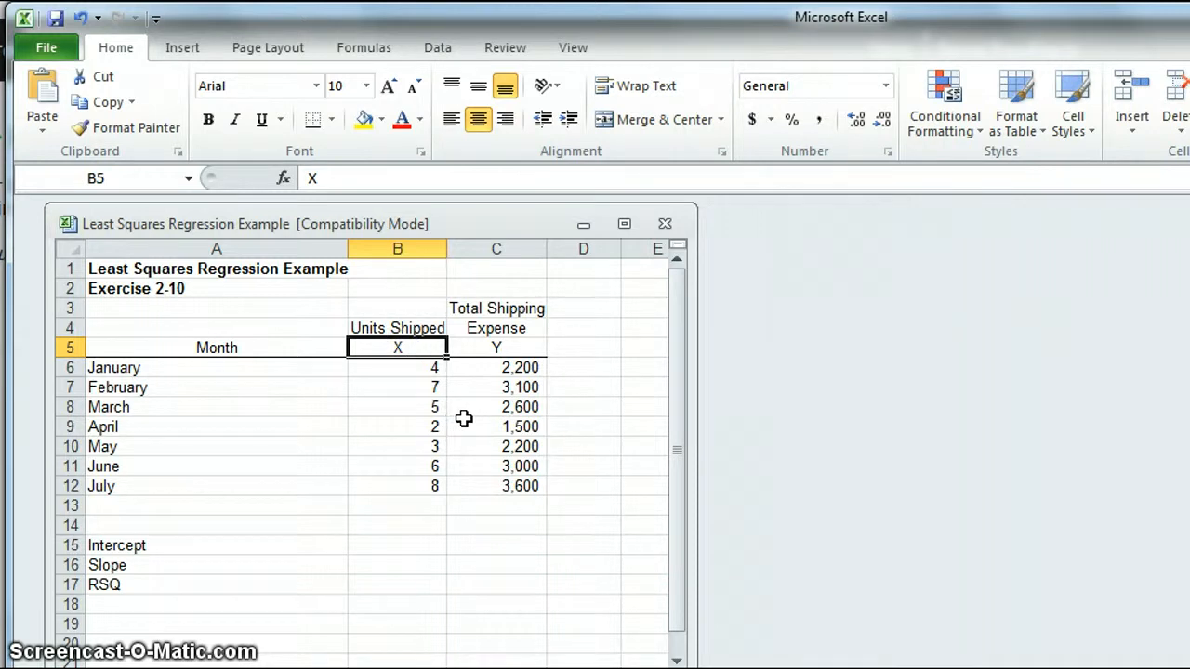
{"action": "left_click", "coordinate": [496, 347]}
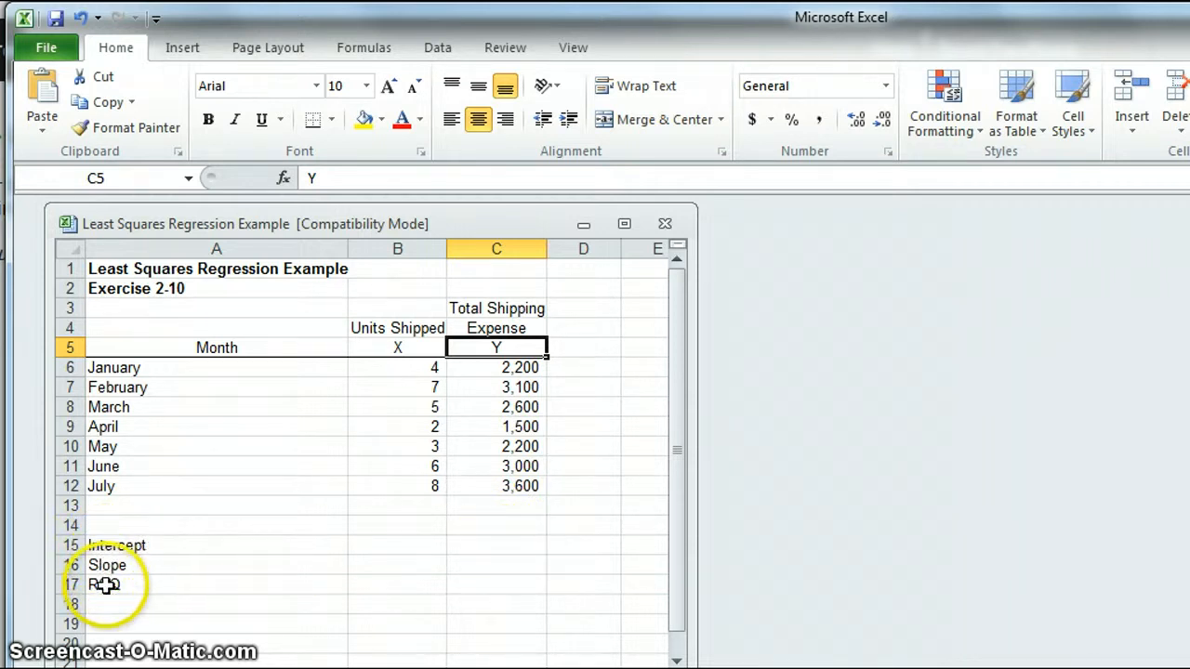
{"action": "left_click", "coordinate": [117, 546]}
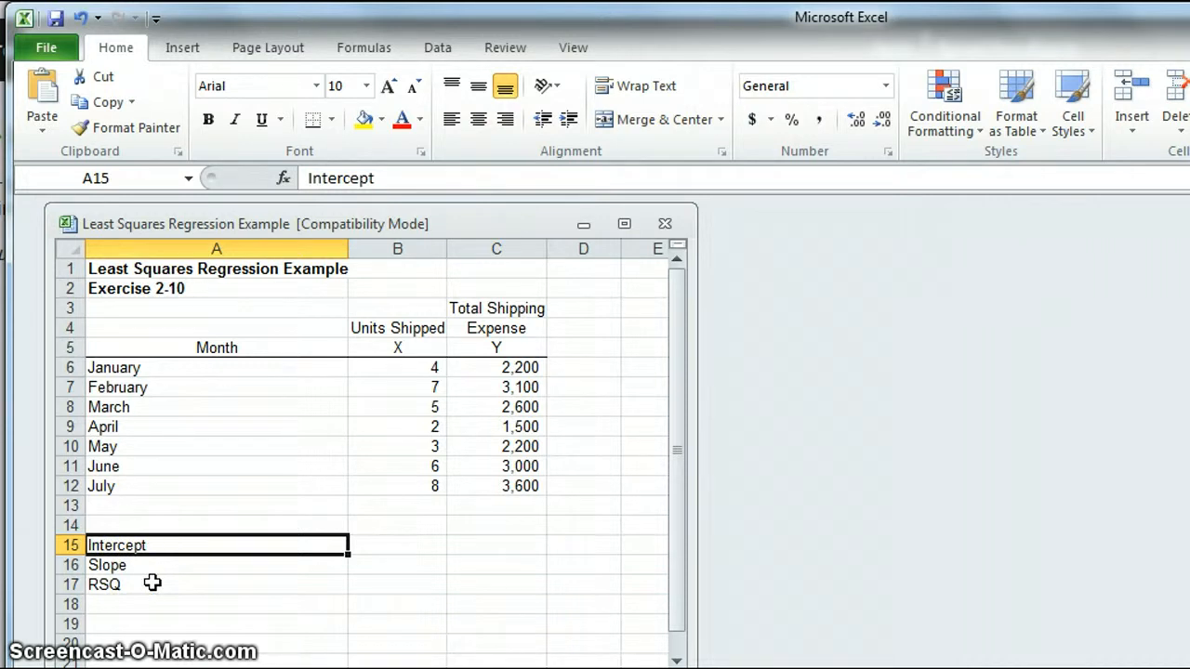
{"action": "left_click", "coordinate": [144, 563]}
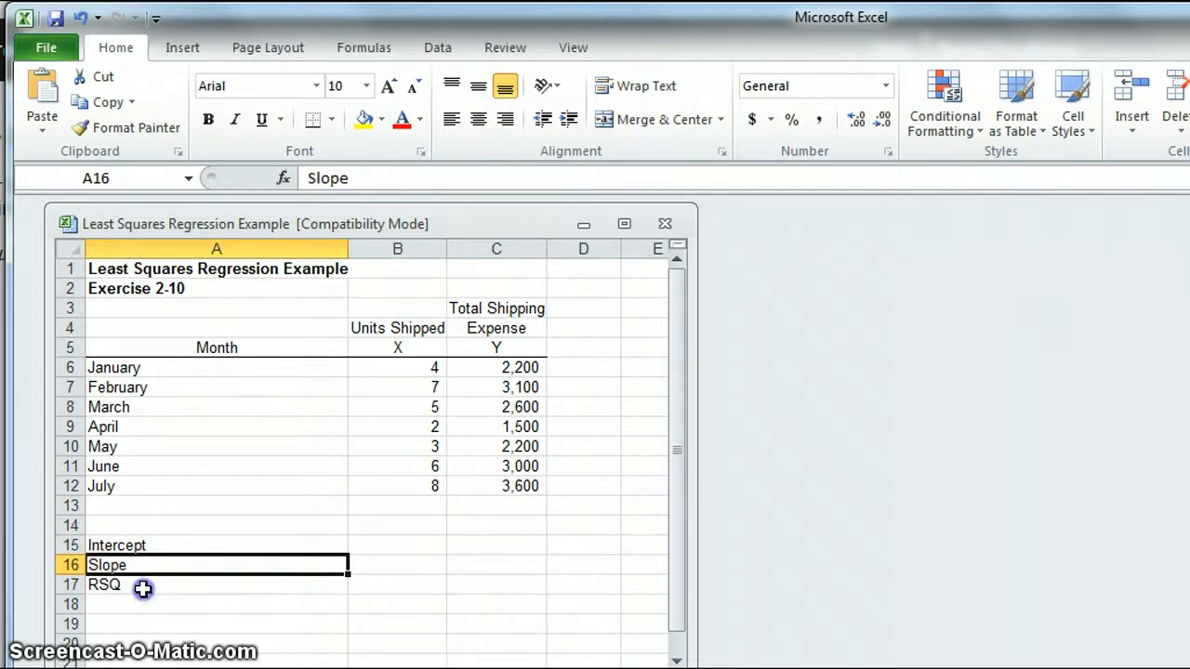
{"action": "left_click", "coordinate": [142, 586]}
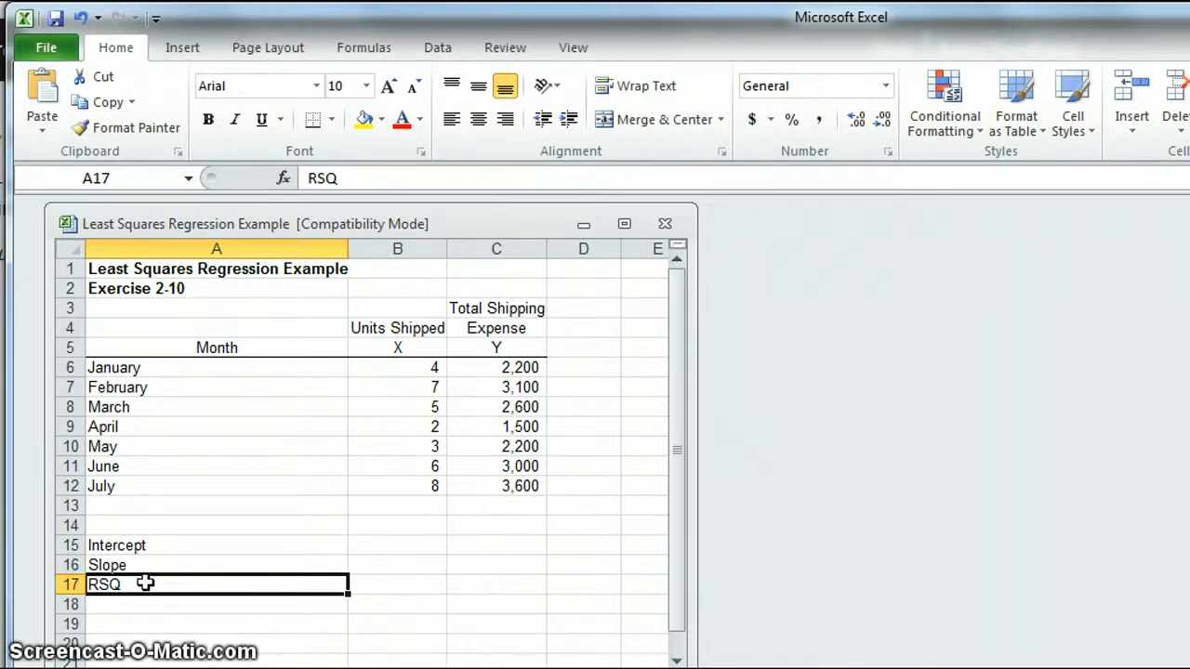
- Calculate the intercept in C15 with the INTERCEPT function, using C6:C12 as known y's and B6:B12 as known x's
{"action": "left_click", "coordinate": [473, 547]}
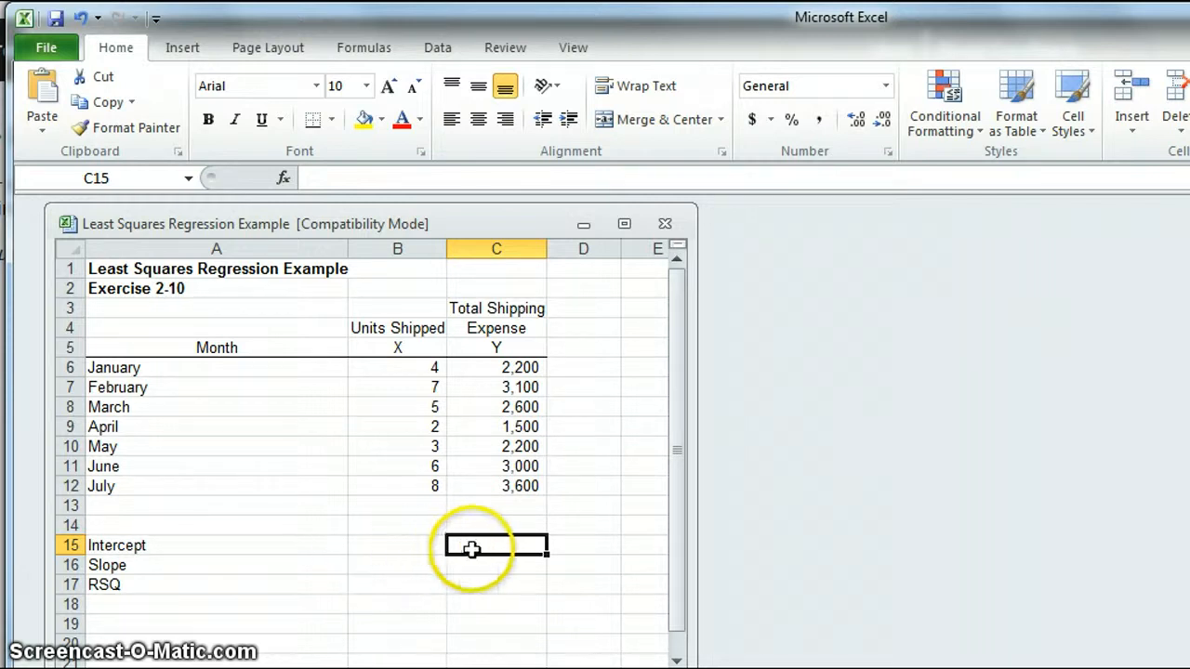
{"action": "left_click", "coordinate": [358, 48]}
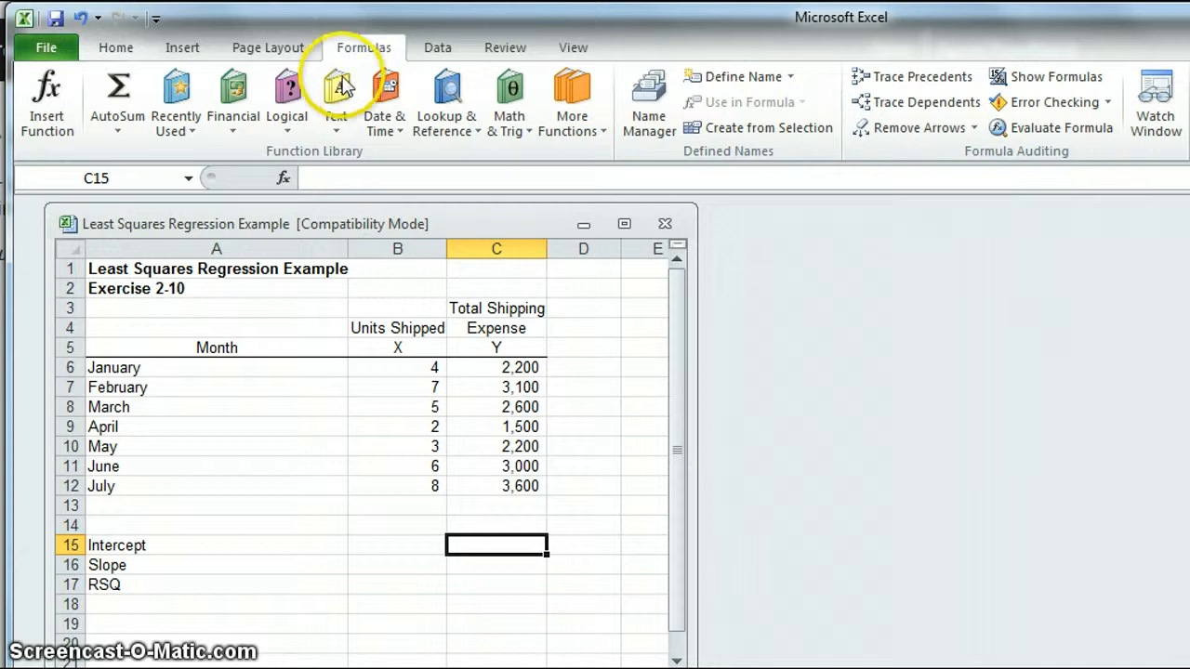
{"action": "left_click", "coordinate": [588, 130]}
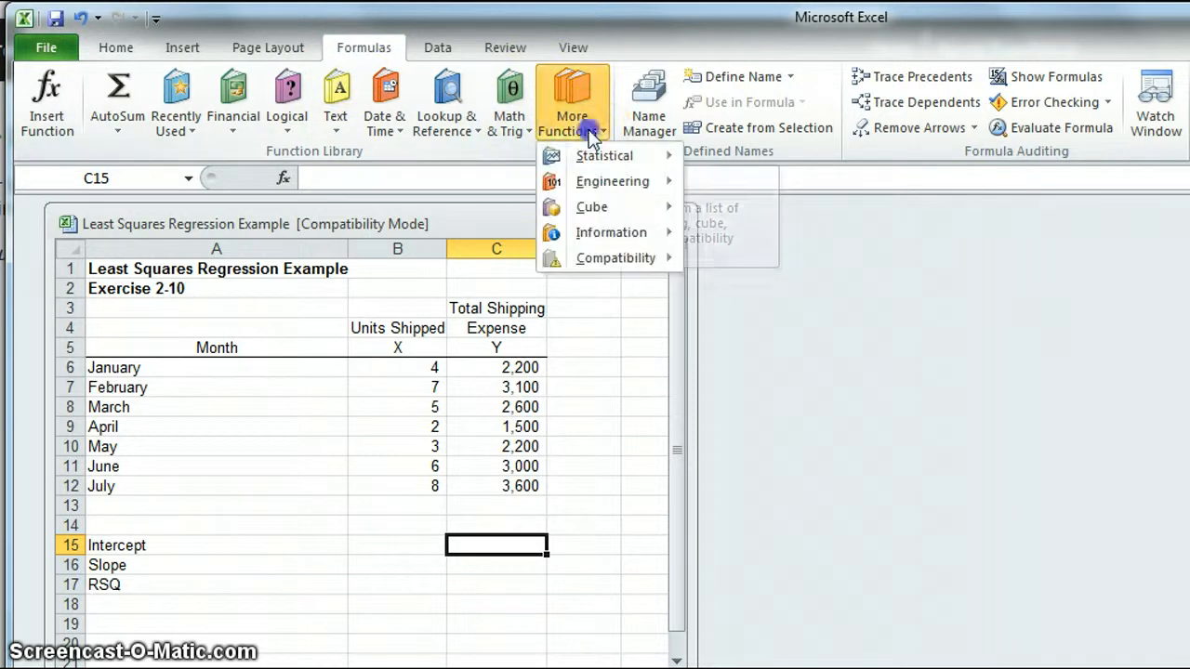
{"action": "left_click", "coordinate": [589, 155]}
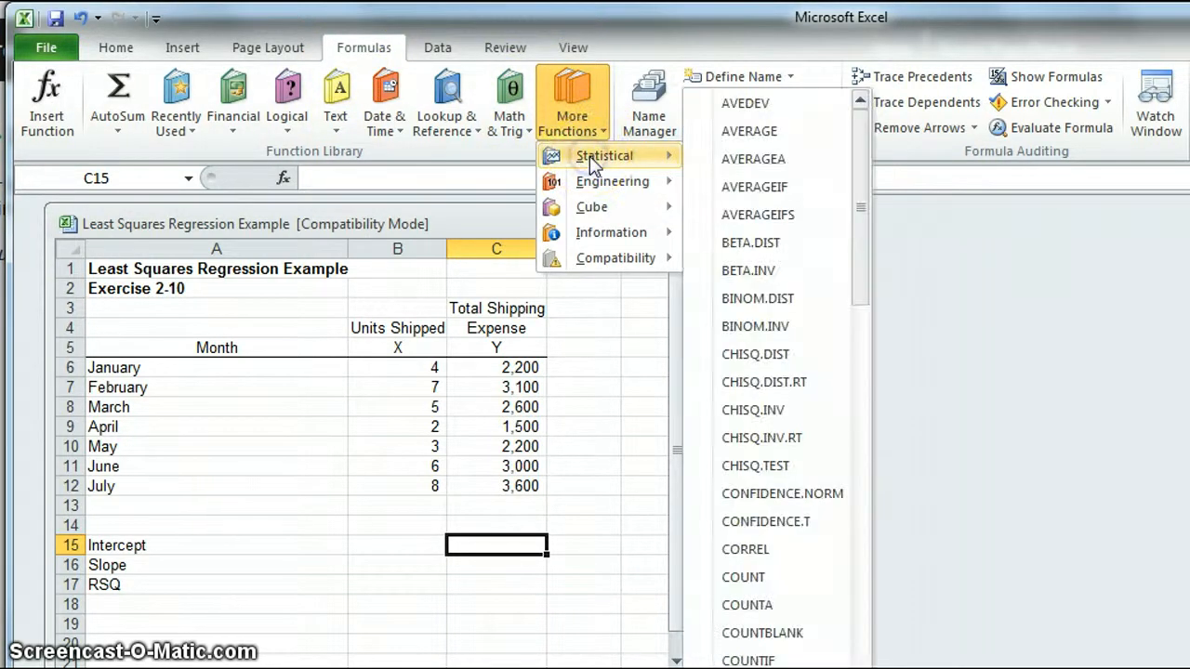
{"action": "left_click_drag", "start_coordinate": [862, 208], "coordinate": [878, 433]}
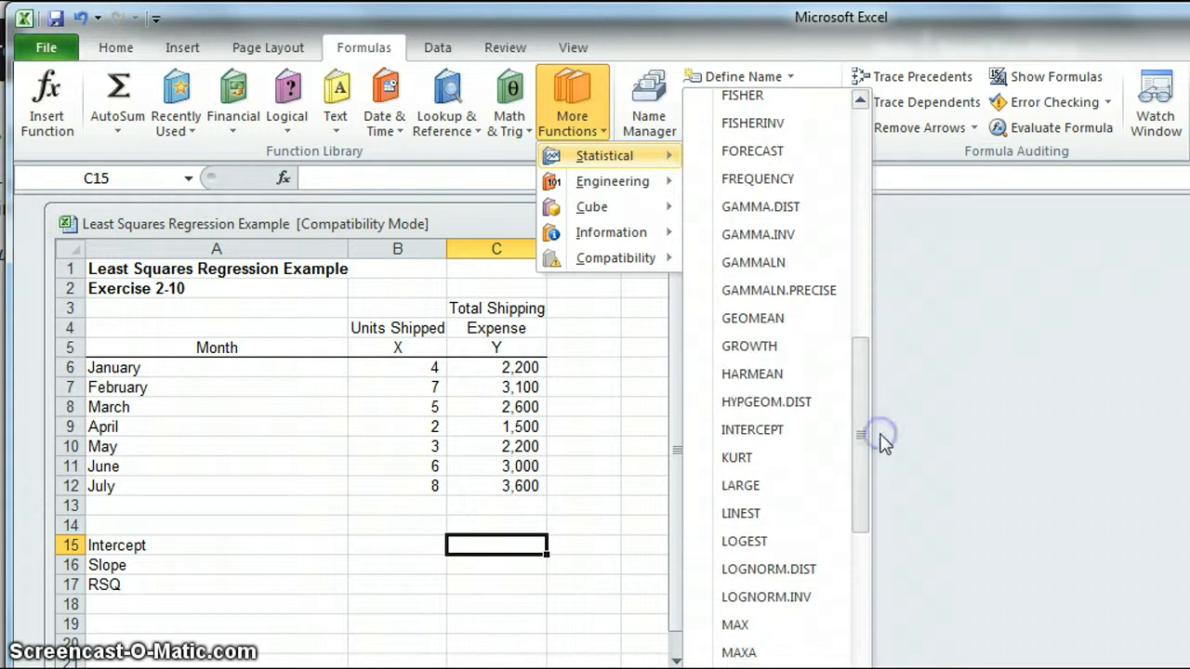
{"action": "left_click", "coordinate": [764, 437]}
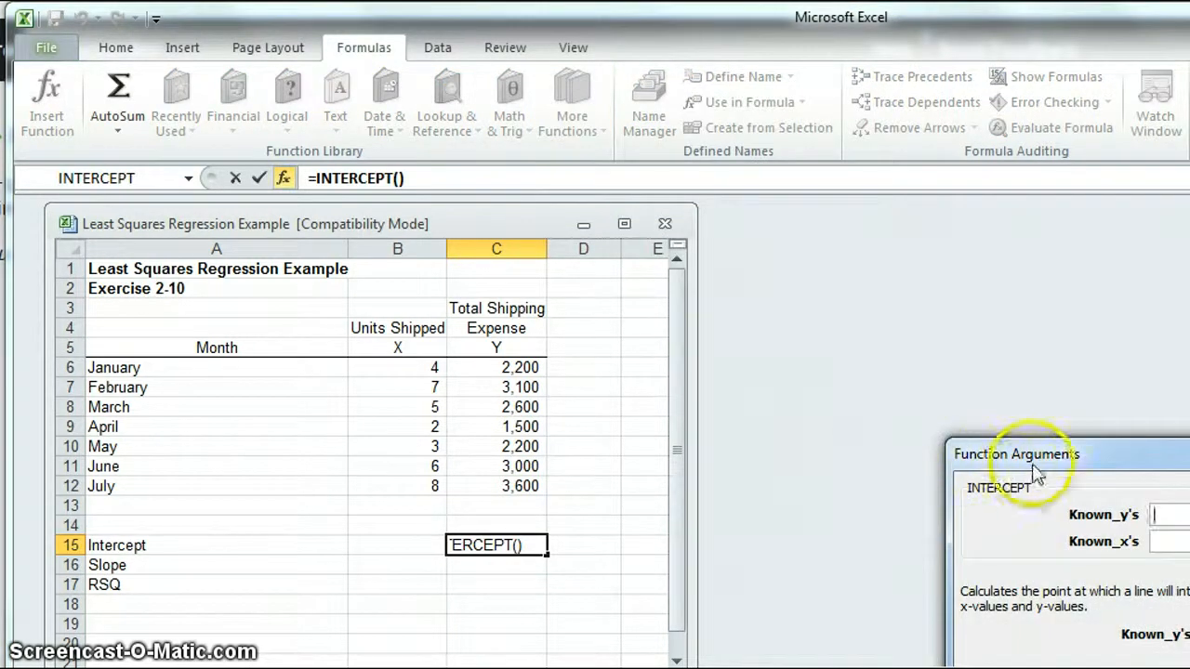
{"action": "left_click_drag", "start_coordinate": [1022, 454], "coordinate": [782, 331]}
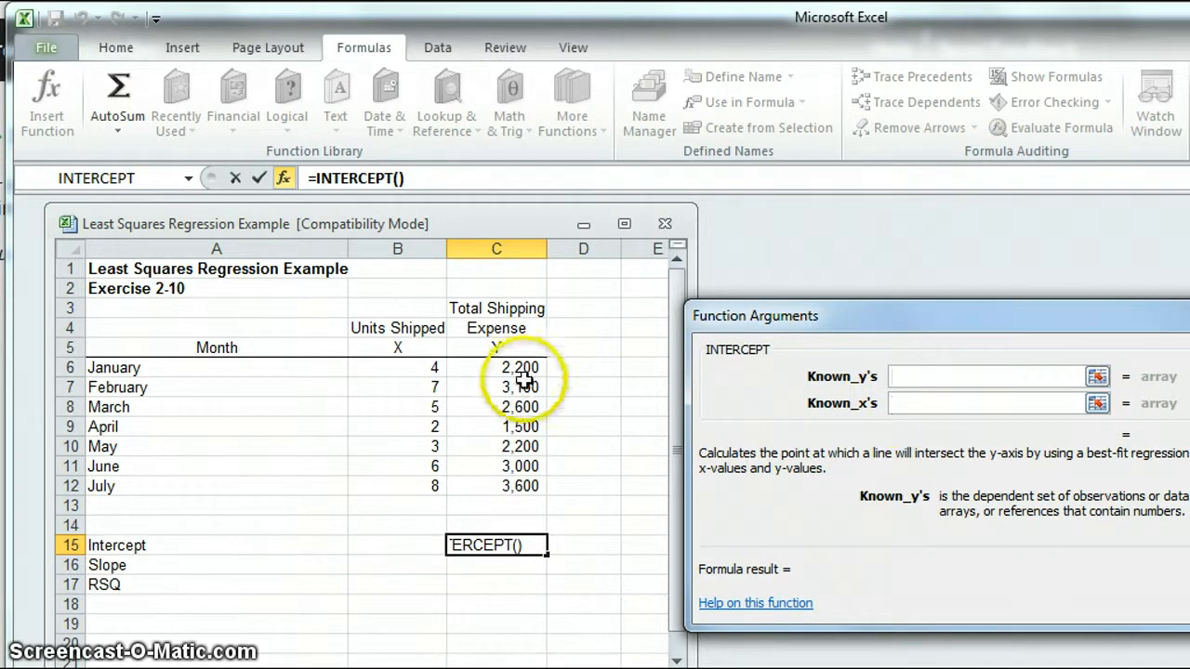
{"action": "left_click_drag", "start_coordinate": [522, 367], "coordinate": [530, 486]}
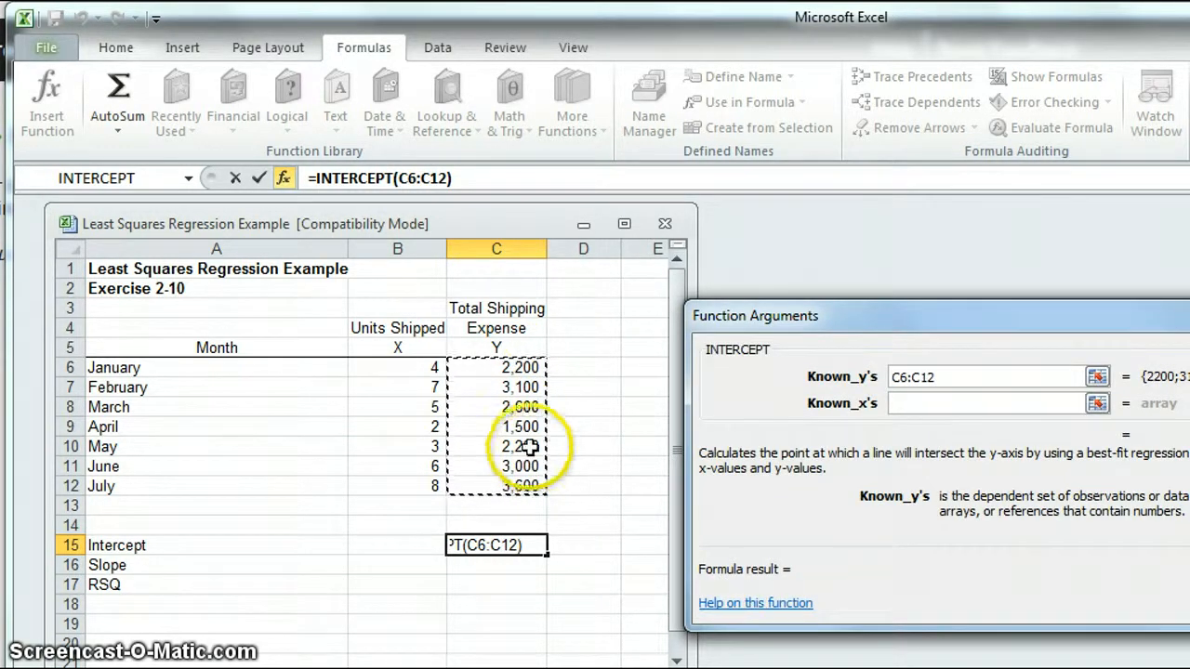
{"action": "left_click", "coordinate": [892, 409]}
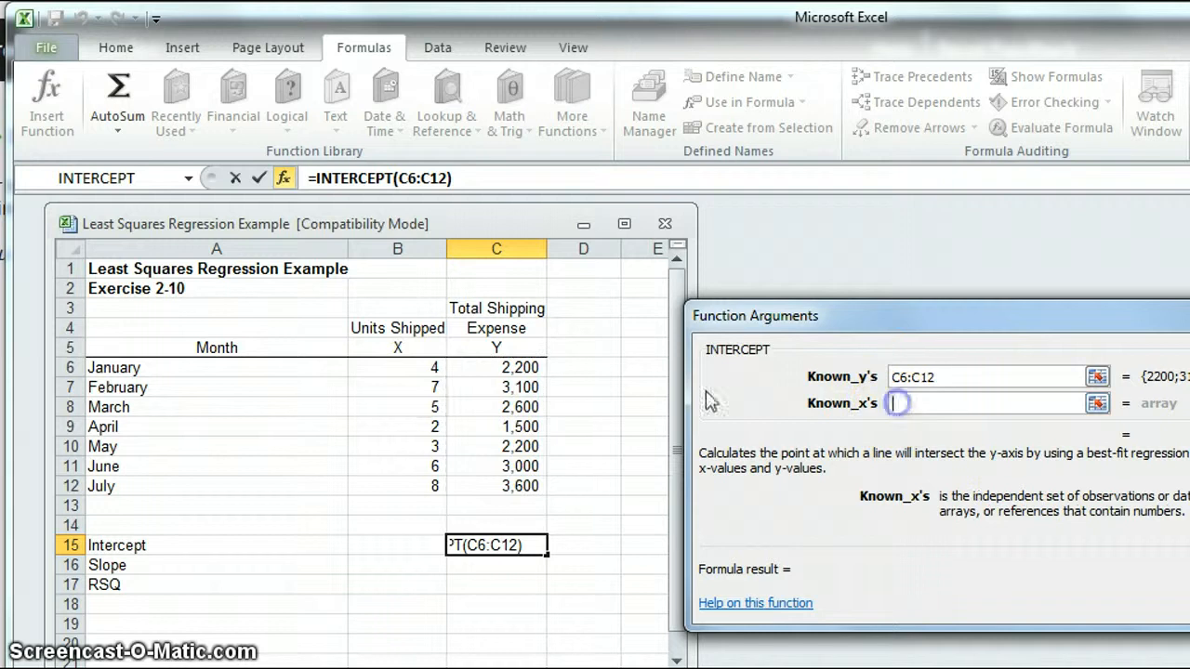
{"action": "left_click_drag", "start_coordinate": [420, 370], "coordinate": [430, 484]}
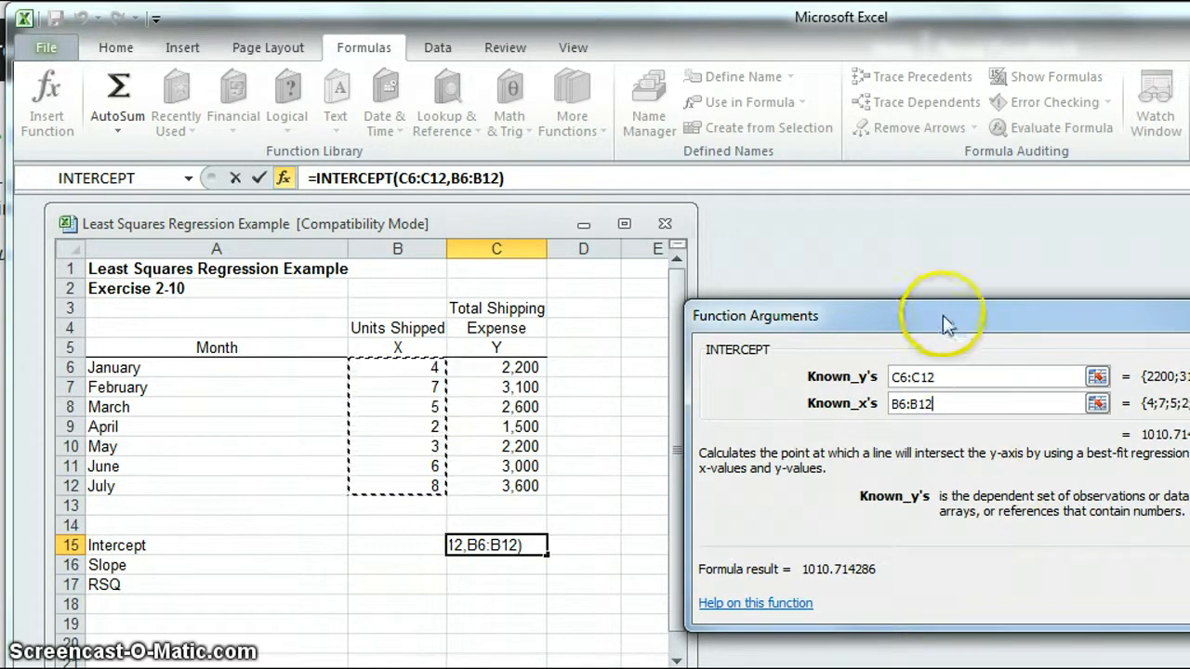
{"action": "left_click_drag", "start_coordinate": [933, 314], "coordinate": [847, 313]}
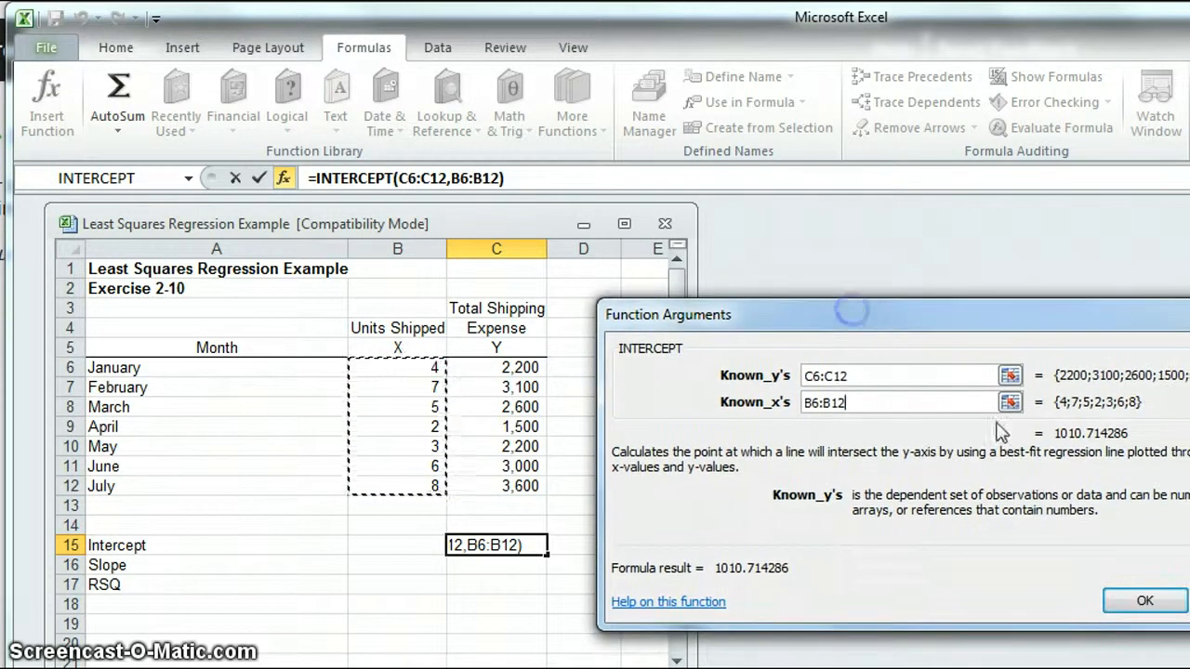
{"action": "left_click", "coordinate": [1139, 602]}
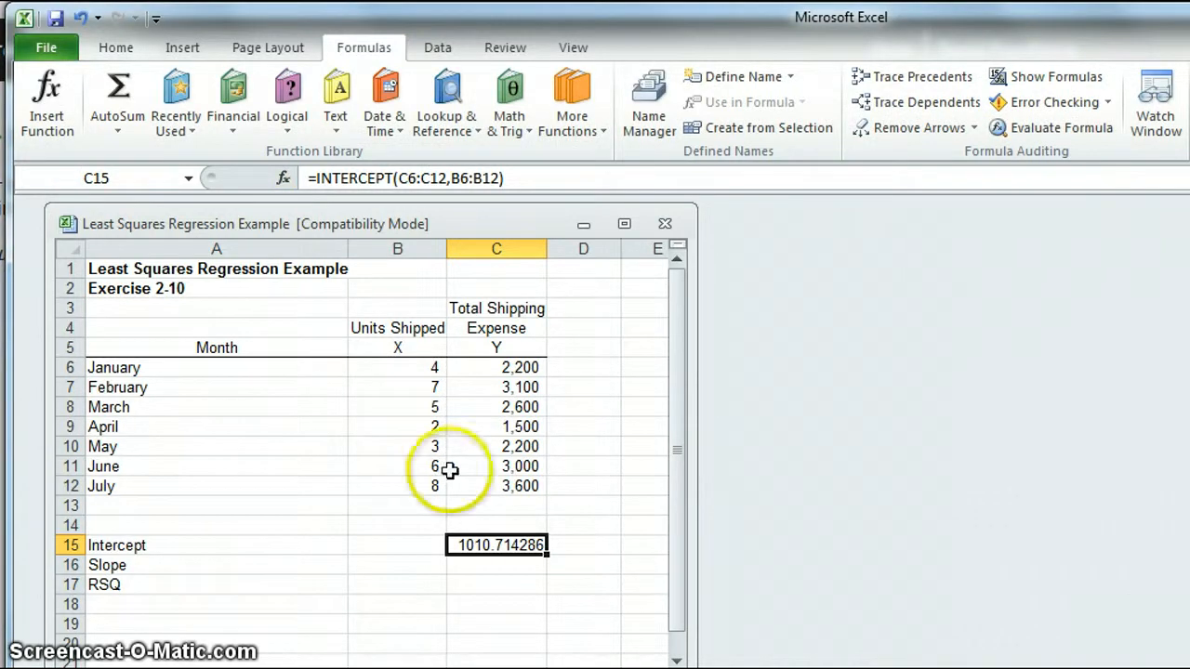
- Calculate the slope in C16 with the SLOPE function, using C6:C12 as known y's and B6:B12 as known x's
{"action": "left_click", "coordinate": [490, 564]}
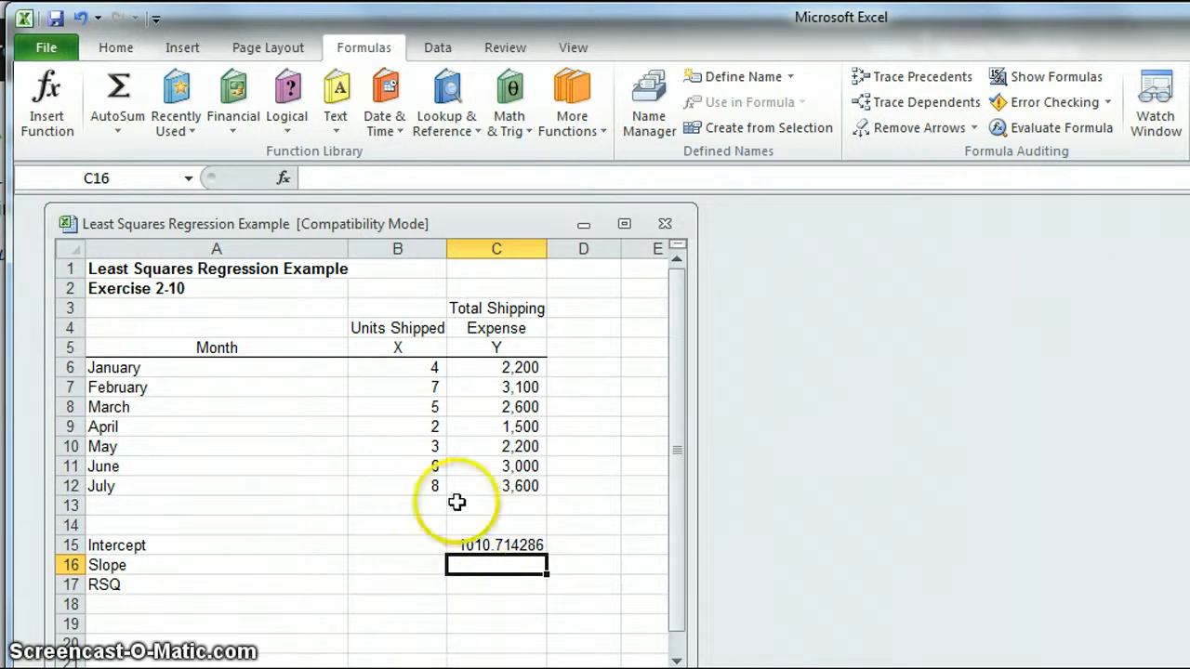
{"action": "left_click", "coordinate": [595, 131]}
{"action": "mouse_move", "coordinate": [595, 151]}
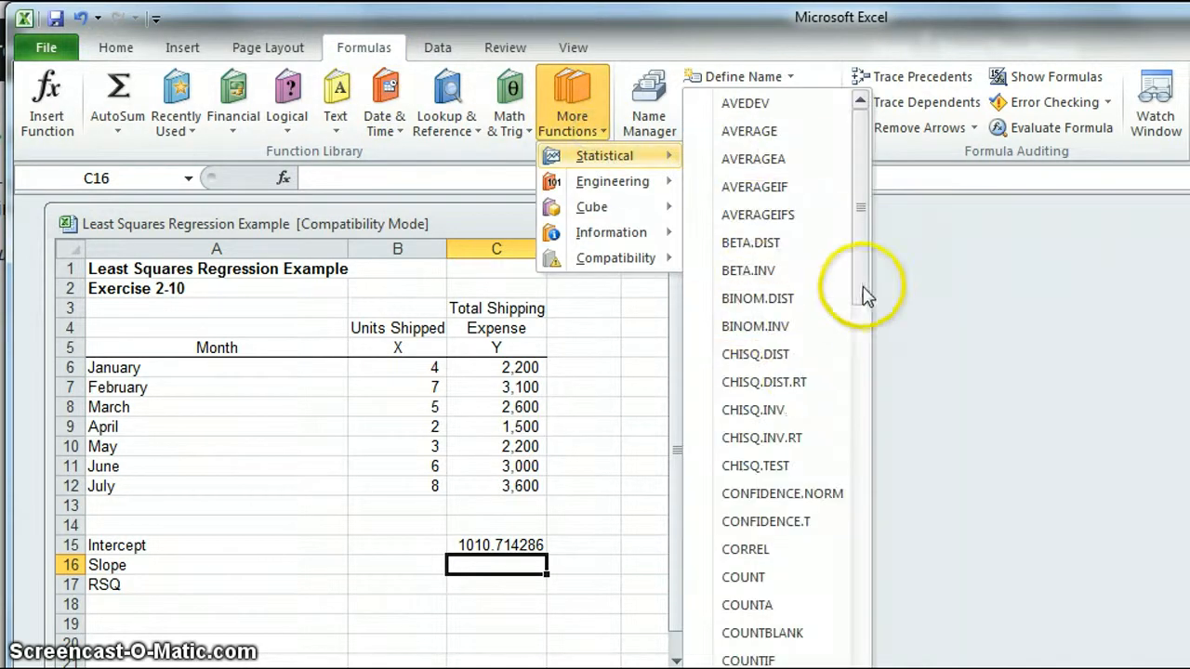
{"action": "scroll", "coordinate": [855, 356], "scroll_direction": "down", "scroll_amount": 4}
{"action": "left_click_drag", "start_coordinate": [855, 356], "coordinate": [863, 665]}
{"action": "left_click", "coordinate": [743, 590]}
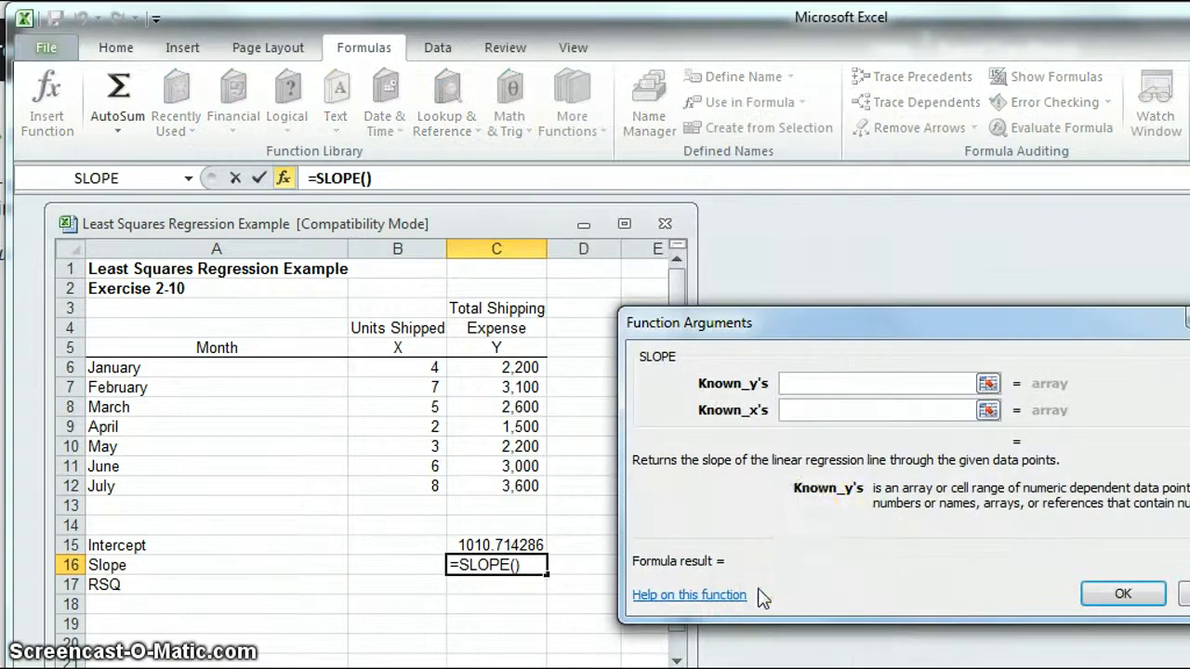
{"action": "left_click", "coordinate": [532, 369]}
{"action": "left_click_drag", "start_coordinate": [532, 368], "coordinate": [517, 487]}
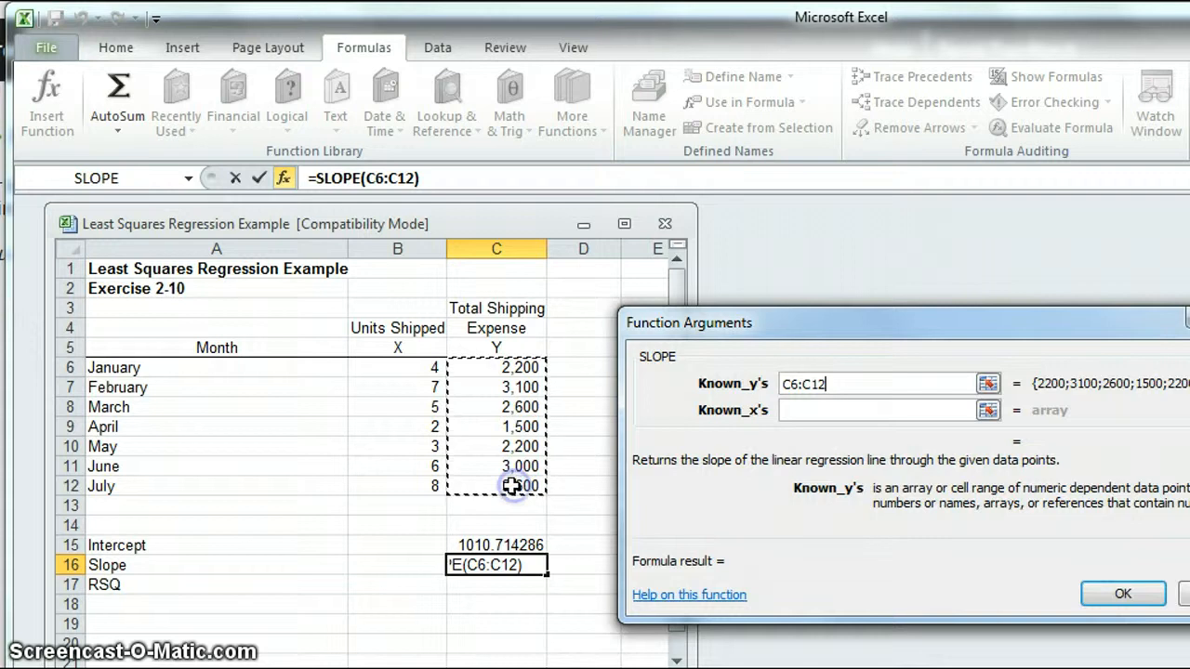
{"action": "left_click", "coordinate": [800, 409]}
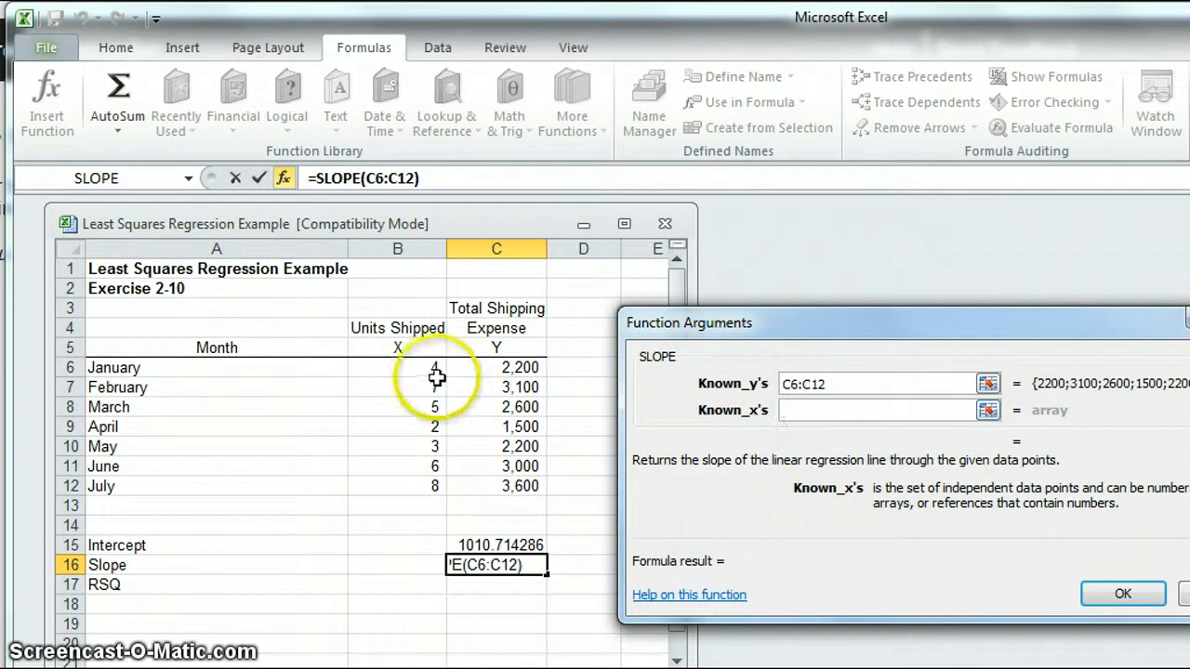
{"action": "left_click_drag", "start_coordinate": [435, 370], "coordinate": [400, 486]}
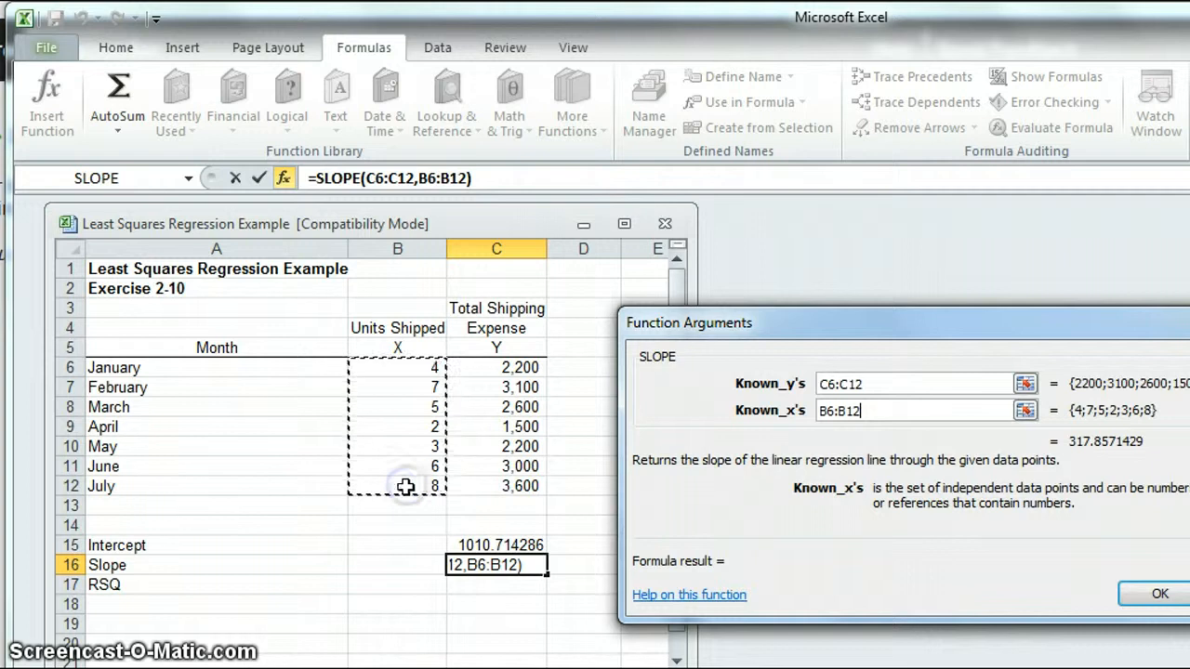
{"action": "left_click", "coordinate": [1136, 602]}
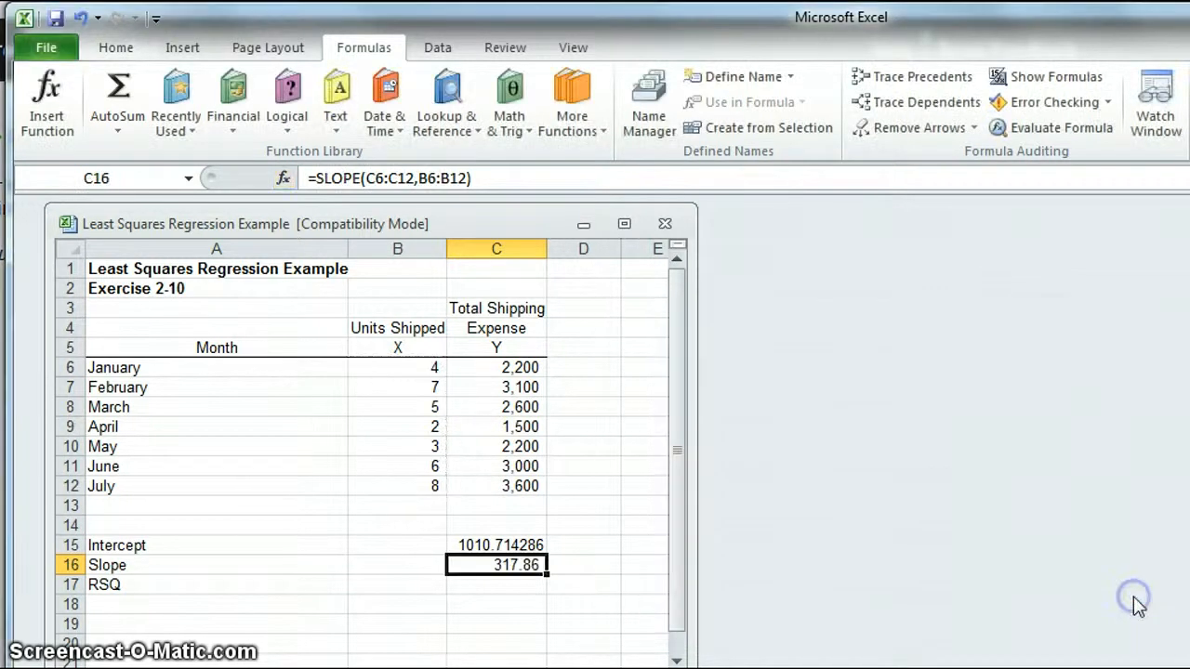
- Calculate R-squared in C17 with the RSQ function, using C6:C12 as known y's and B6:B12 as known x's
{"action": "left_click", "coordinate": [521, 591]}
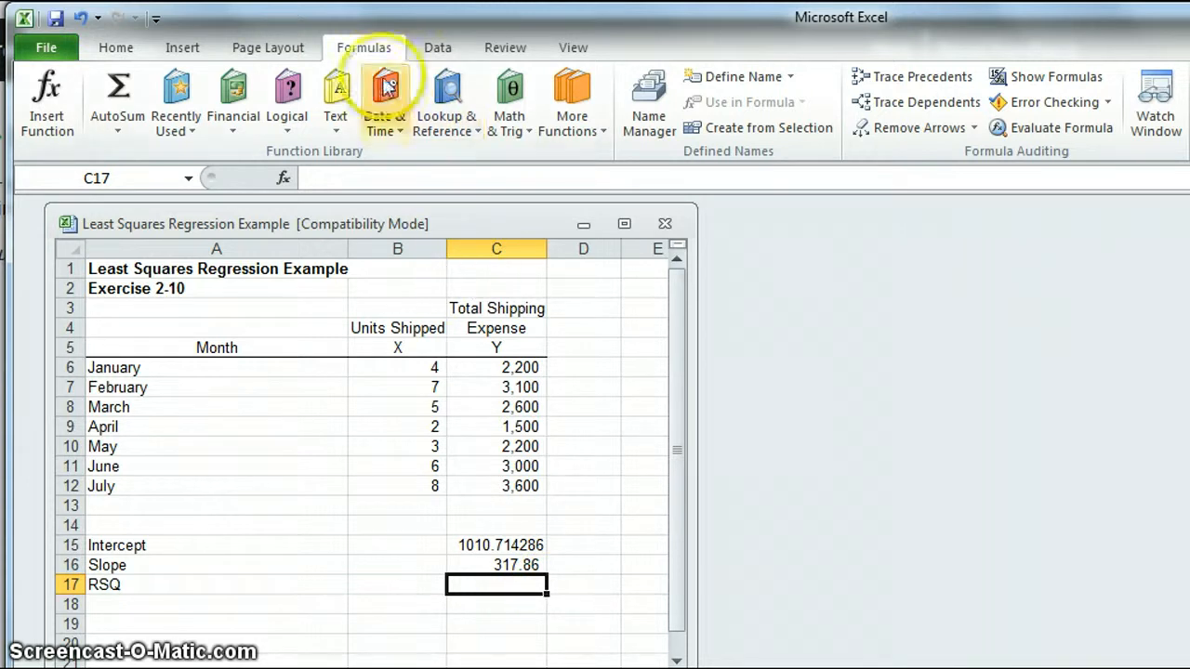
{"action": "left_click", "coordinate": [569, 123]}
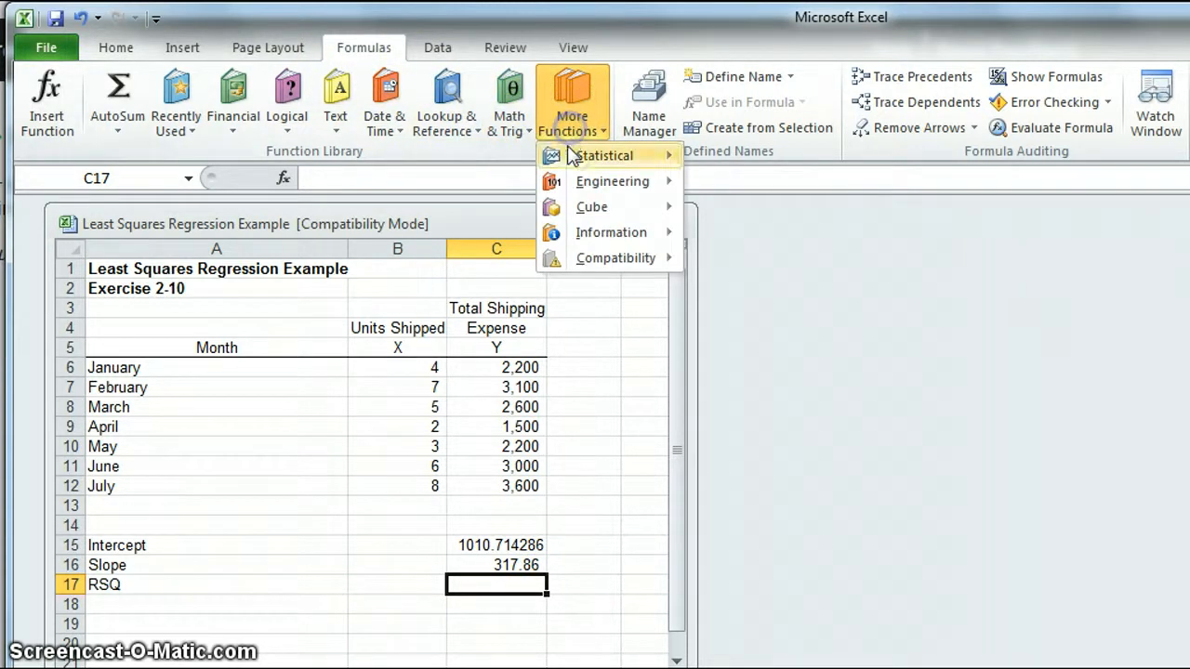
{"action": "mouse_move", "coordinate": [558, 154]}
{"action": "left_click_drag", "start_coordinate": [864, 207], "coordinate": [882, 576]}
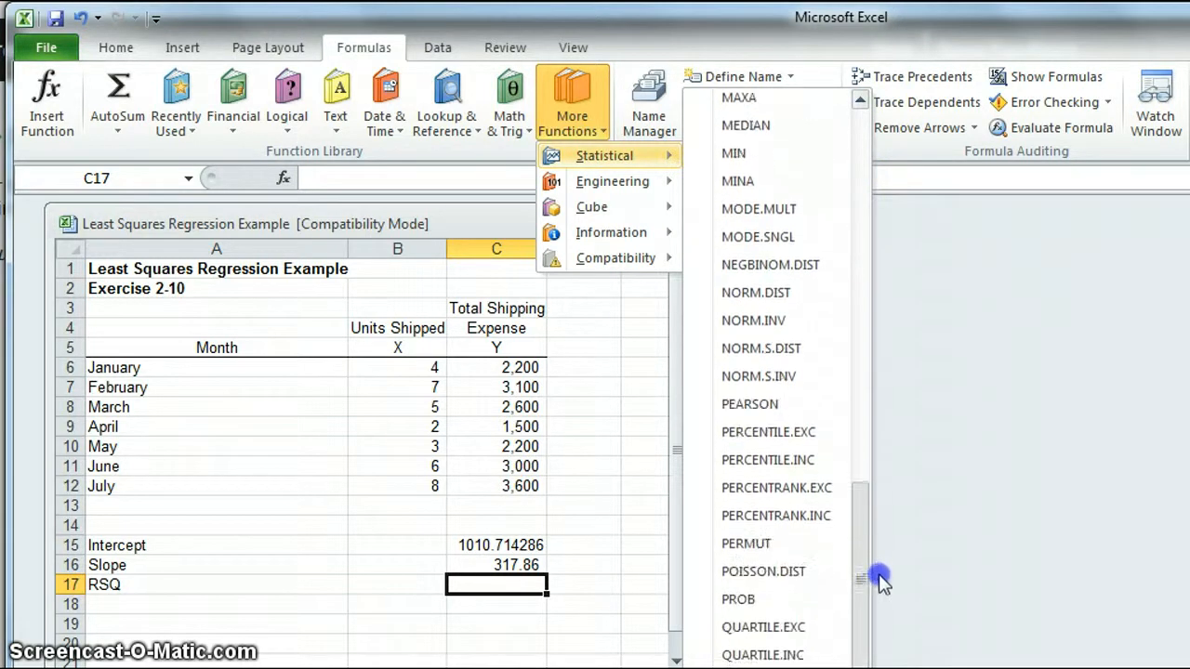
{"action": "left_click", "coordinate": [748, 668]}
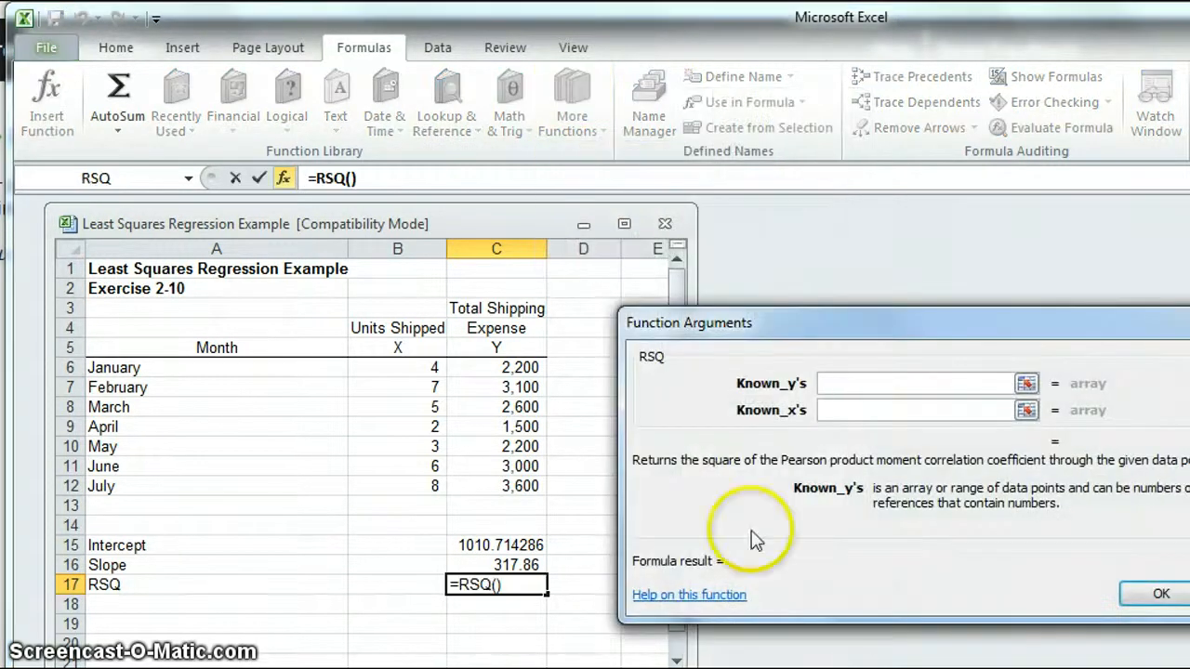
{"action": "left_click", "coordinate": [833, 386]}
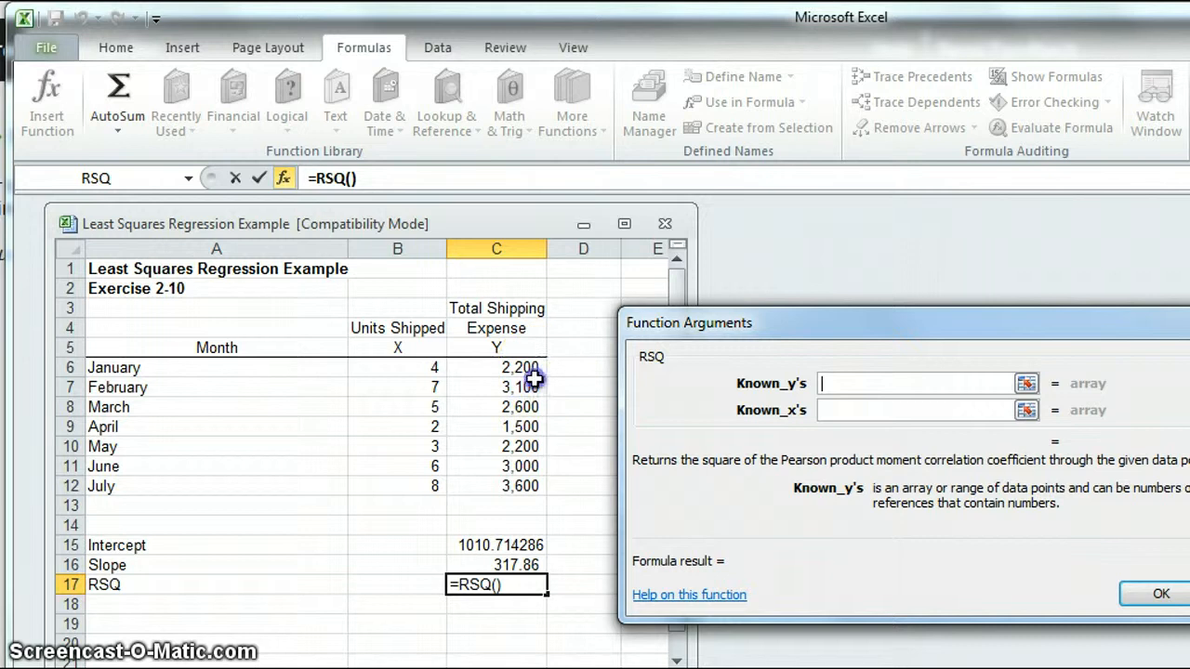
{"action": "left_click_drag", "start_coordinate": [530, 369], "coordinate": [535, 486]}
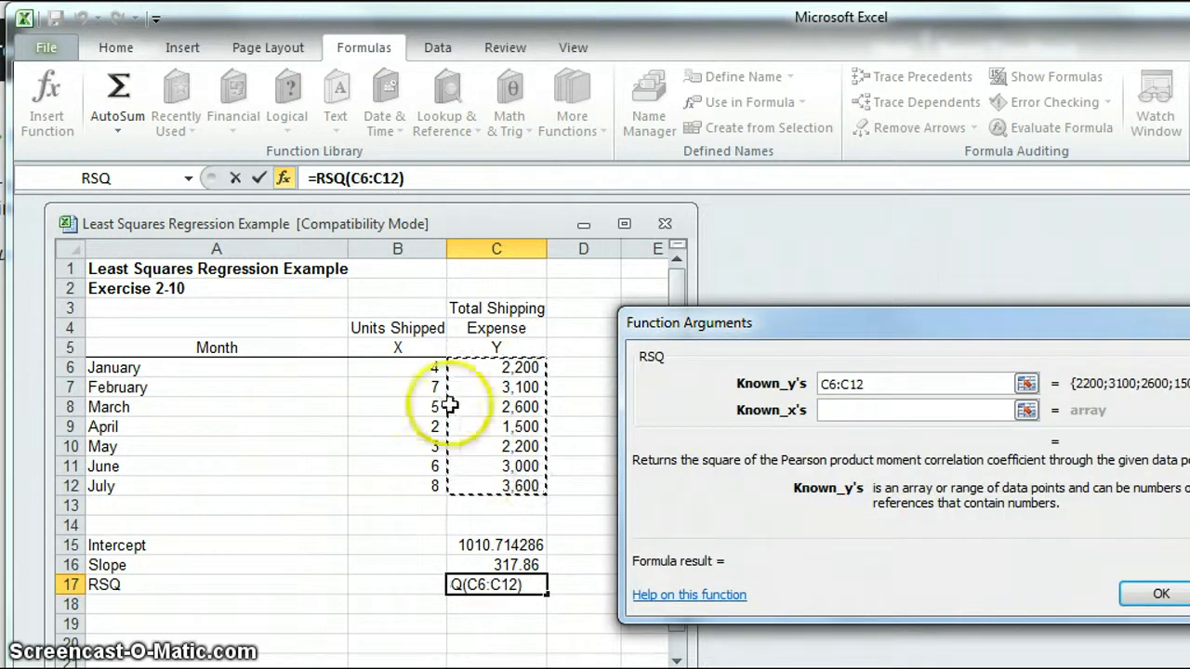
{"action": "left_click", "coordinate": [837, 412]}
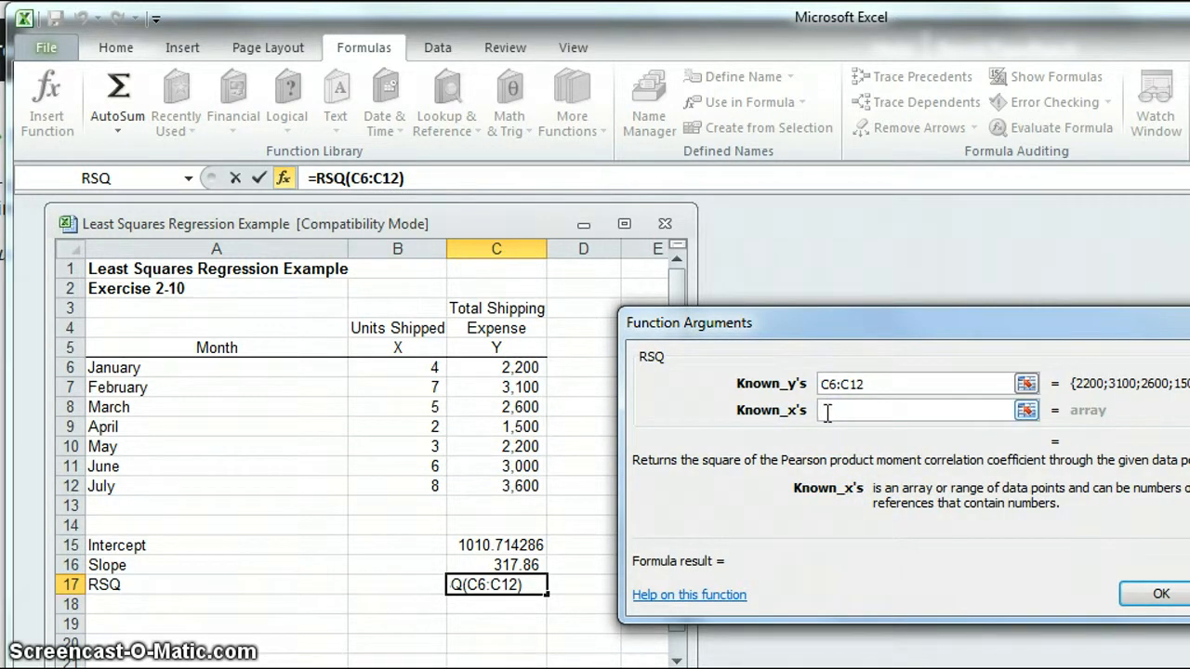
{"action": "left_click_drag", "start_coordinate": [417, 370], "coordinate": [410, 488]}
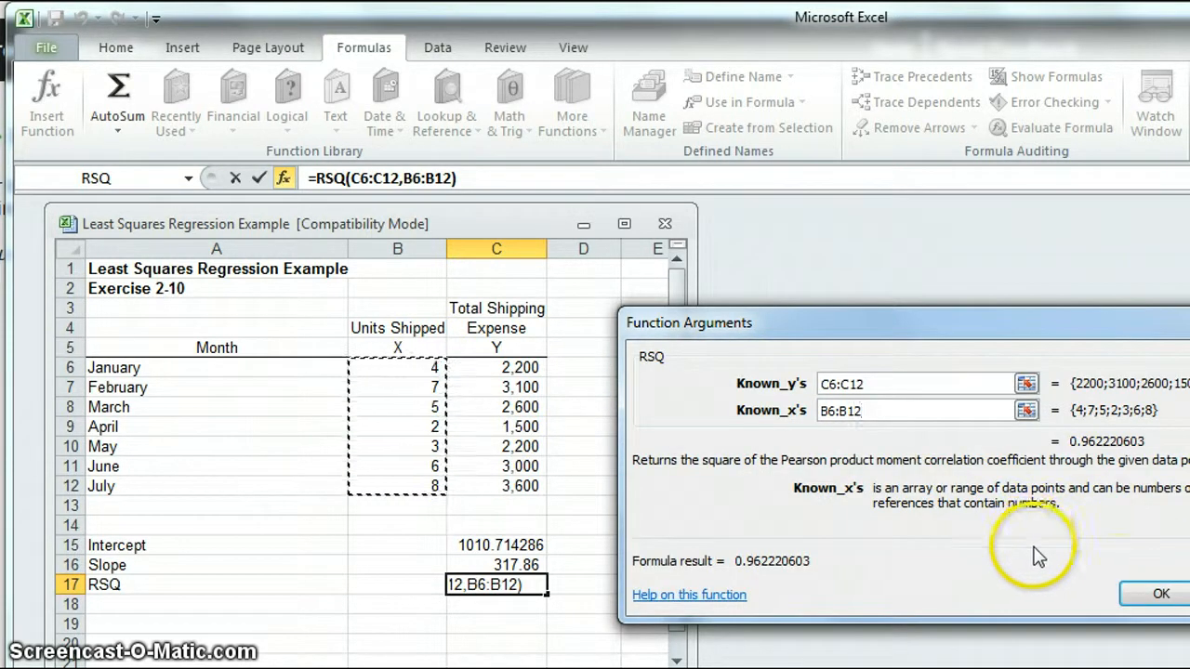
{"action": "left_click", "coordinate": [1145, 599]}
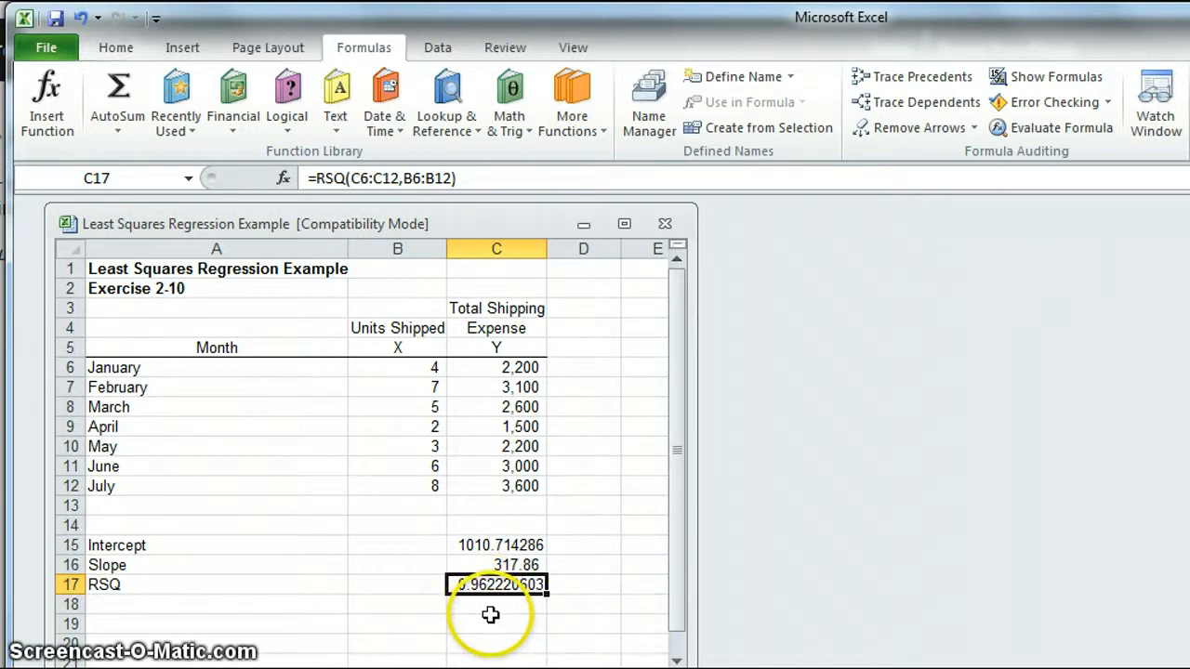
- Write the regression equation in A19 as the text "Y = 1010.71 + 317.86"
{"action": "left_click", "coordinate": [140, 628]}
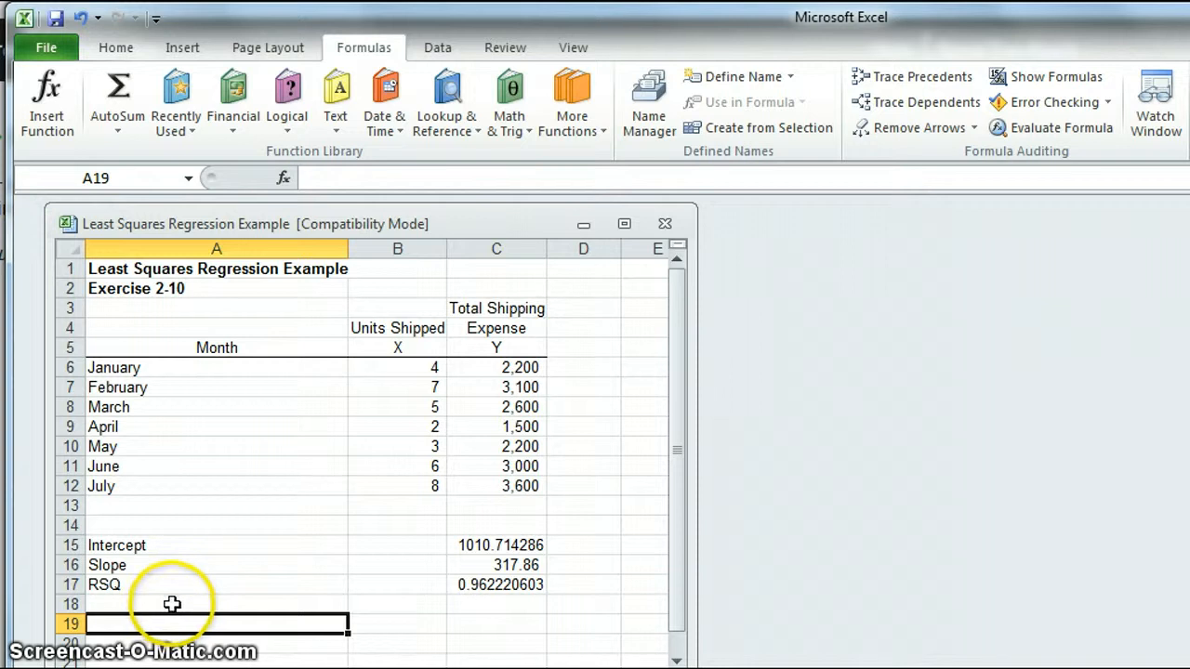
{"action": "type", "text": "Y = 1010.71 + 317"}
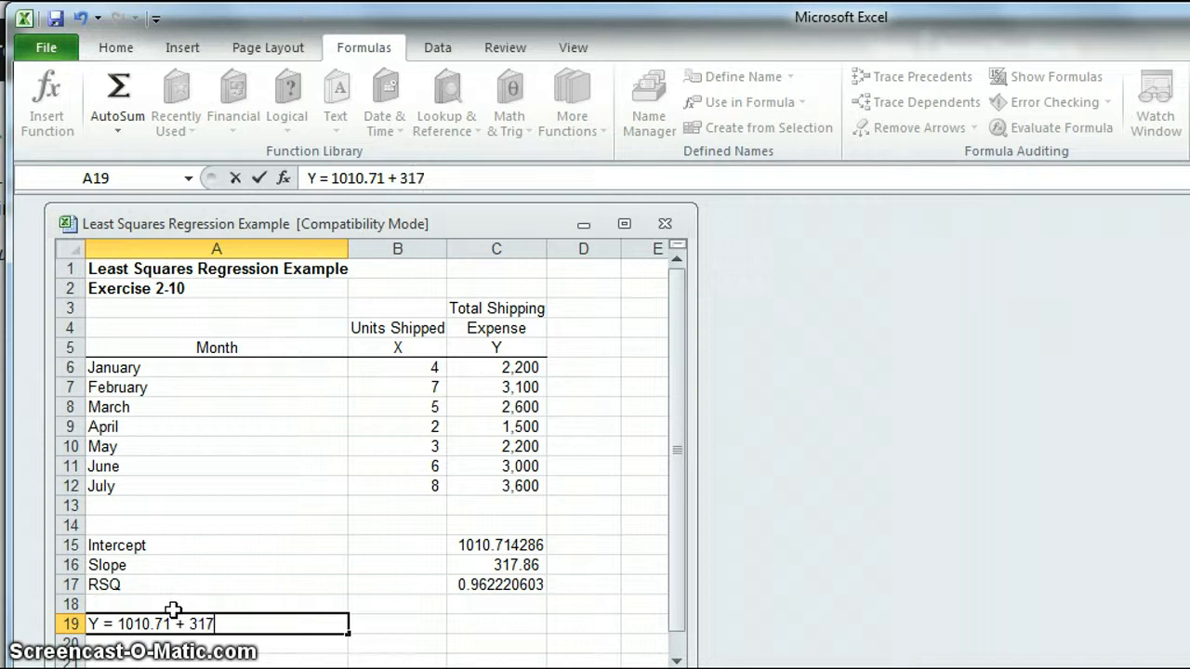
{"action": "type", "text": "86"}
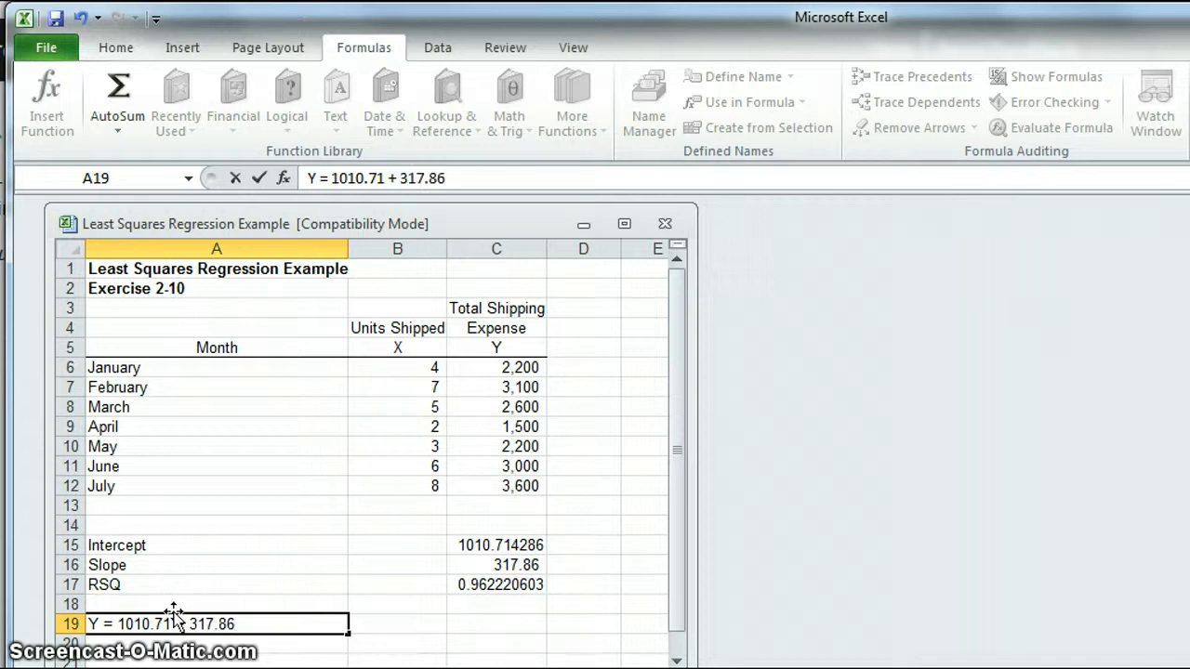